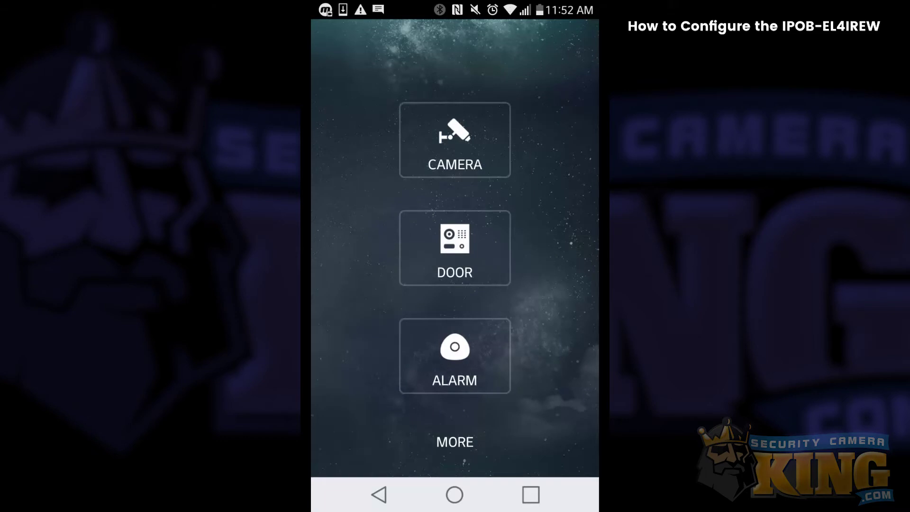
# Step: Go to Device Manager from the CAMERA section's side menu
pyautogui.click(455, 140)
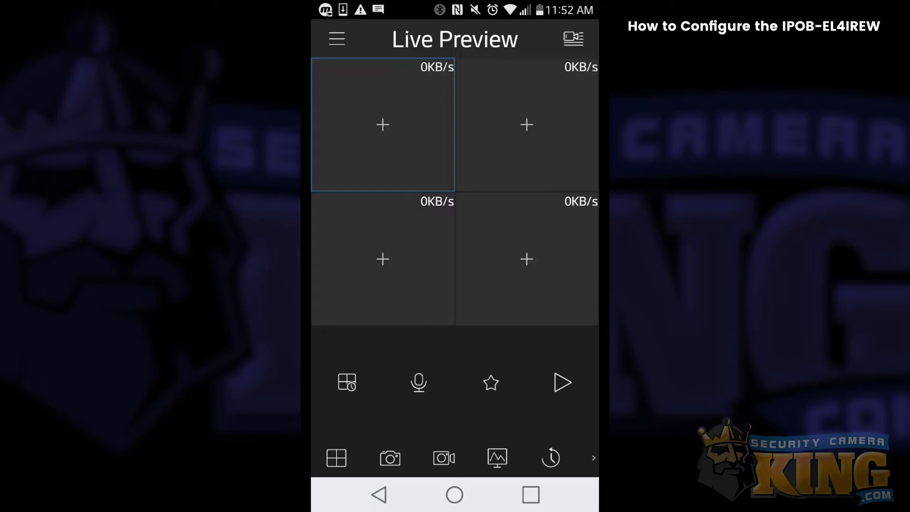
pyautogui.click(337, 39)
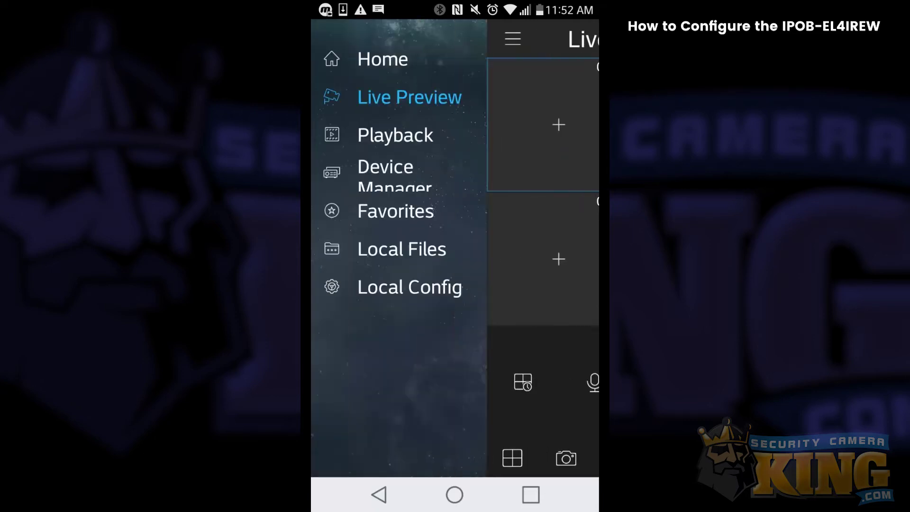
pyautogui.click(385, 175)
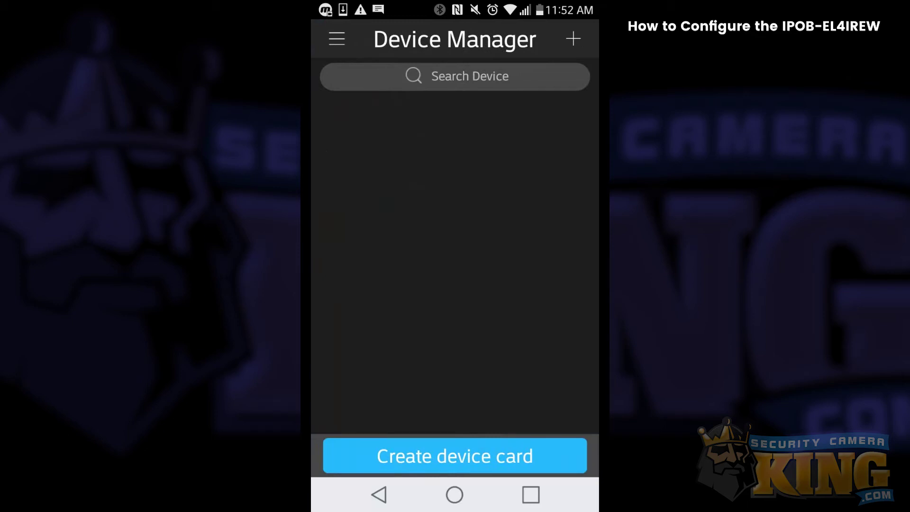
# Step: Start adding a new WiFi Device using a WiFi Connection
pyautogui.click(573, 38)
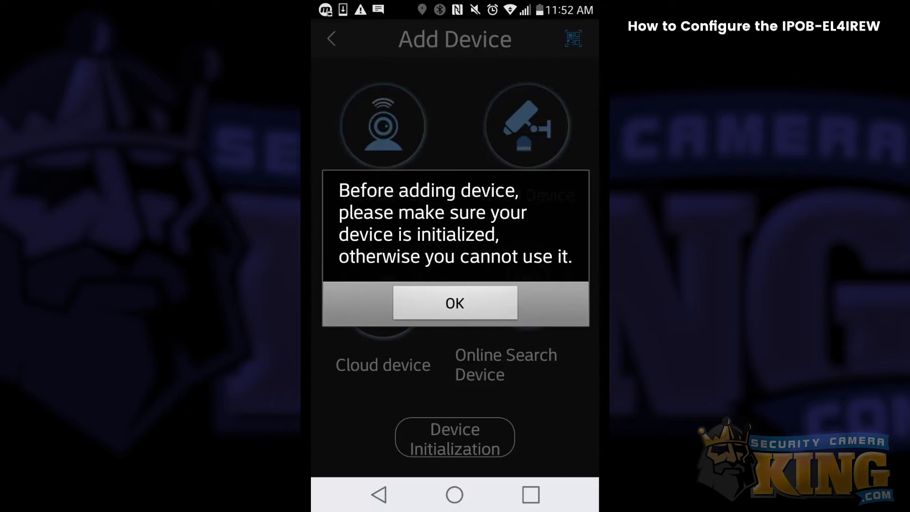
pyautogui.click(455, 303)
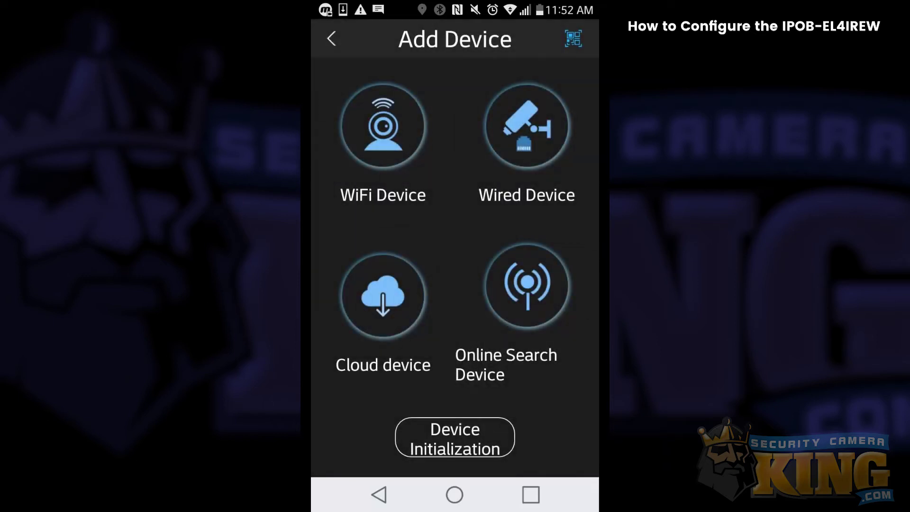
pyautogui.click(455, 437)
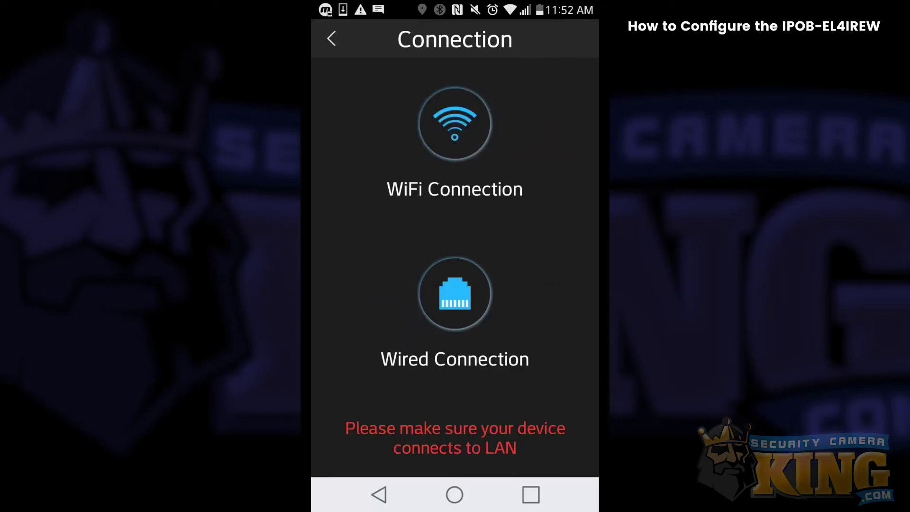
pyautogui.click(455, 294)
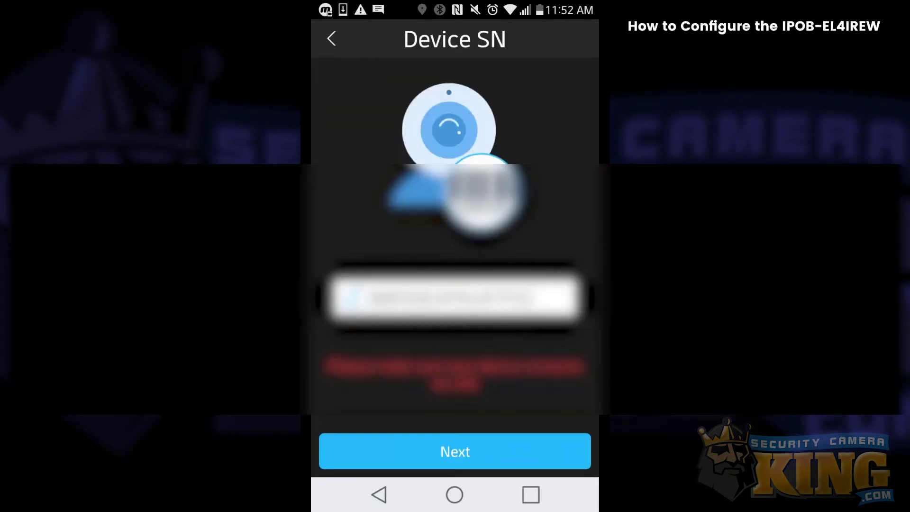
# Step: Pass the serial number step and enter the Wifi Testing network password to configure the camera
pyautogui.click(455, 451)
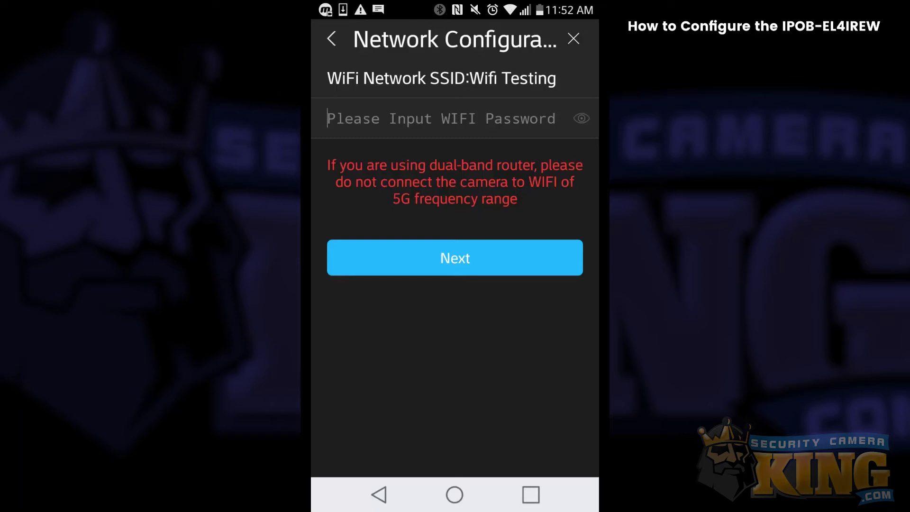
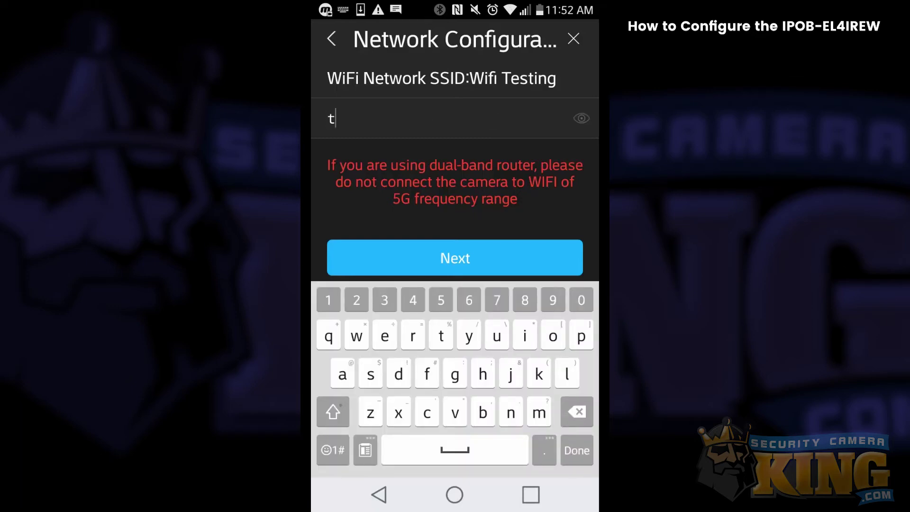
pyautogui.click(455, 257)
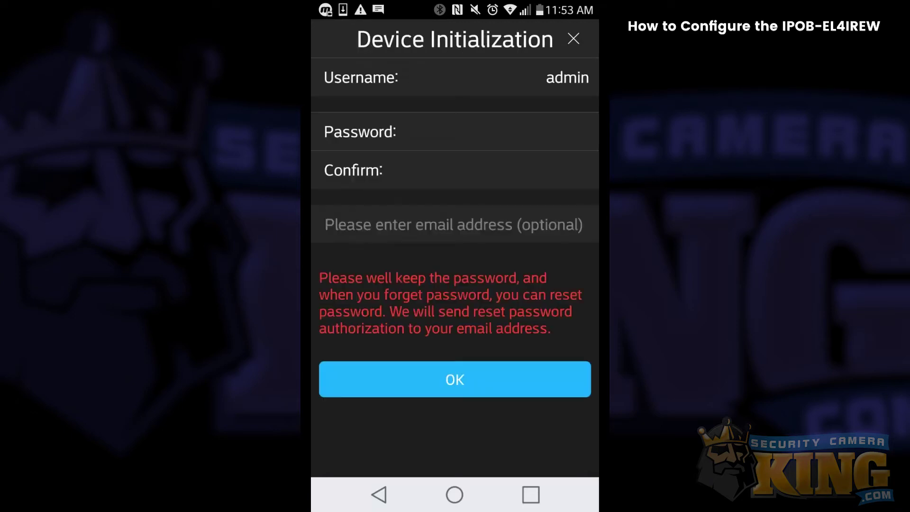
# Step: Enter and confirm a new device password, then initialize the camera
pyautogui.click(521, 131)
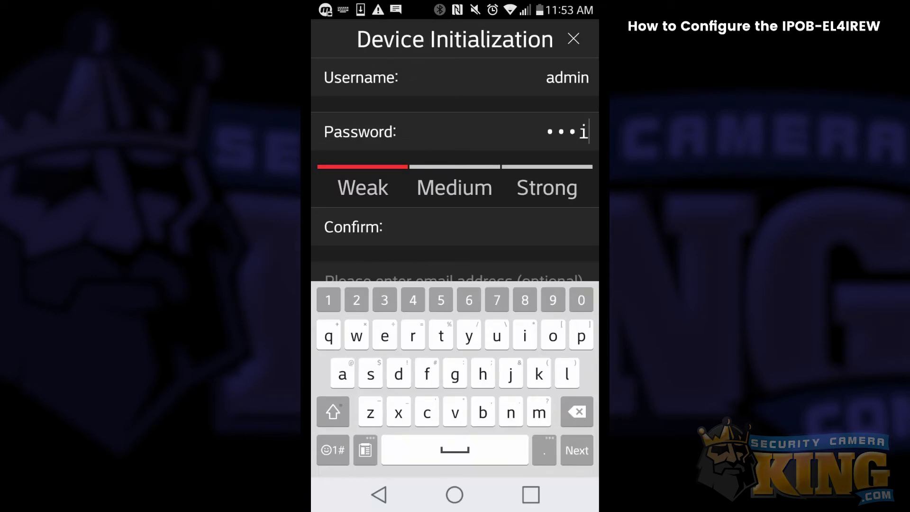
pyautogui.press('Tab')
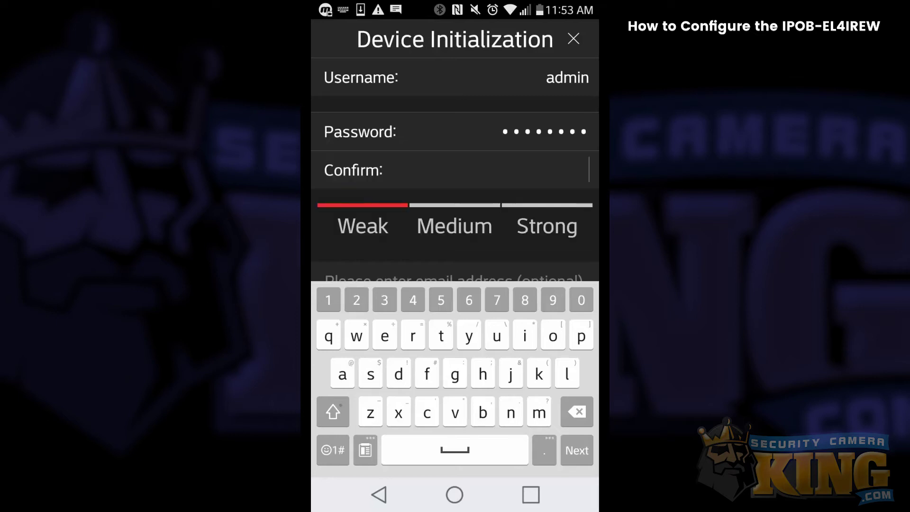
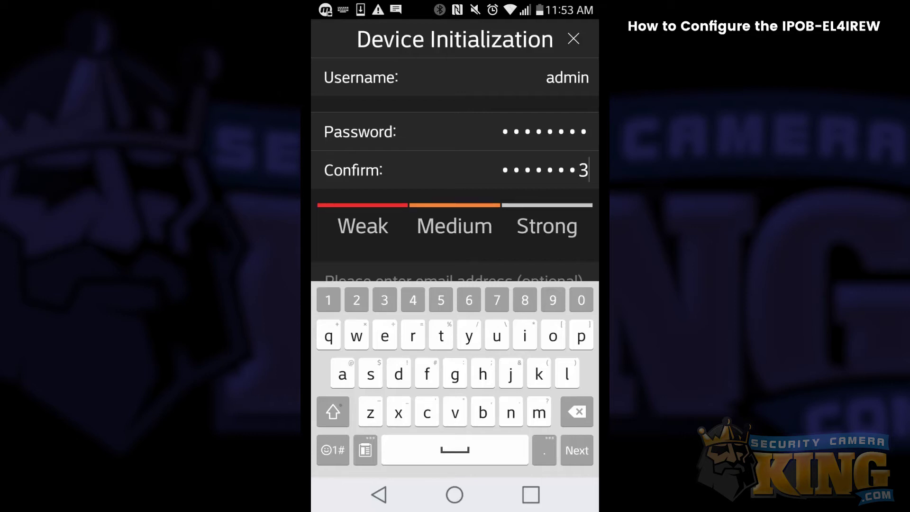
pyautogui.scroll(-5, 455, 169)
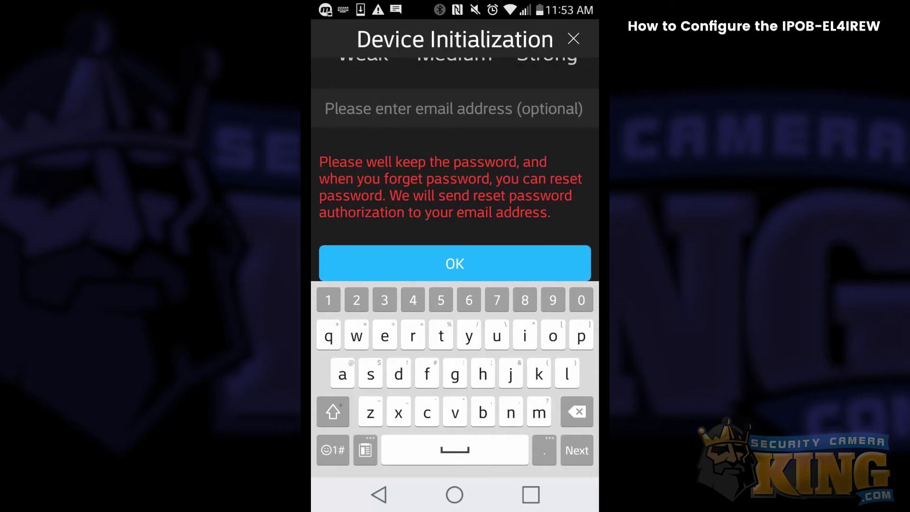
pyautogui.click(454, 263)
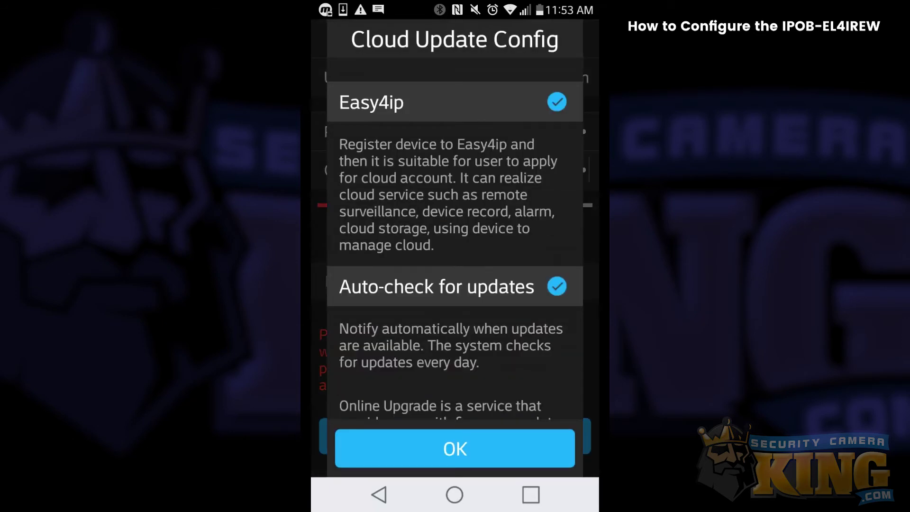
# Step: Accept Cloud Update Config with Easy4ip and auto-updates on, then run Online Search Device
pyautogui.click(454, 449)
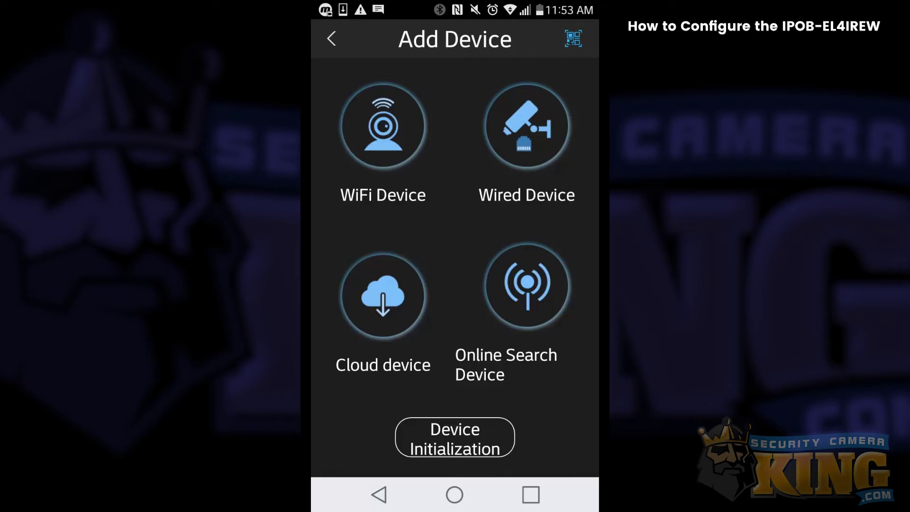
pyautogui.click(527, 286)
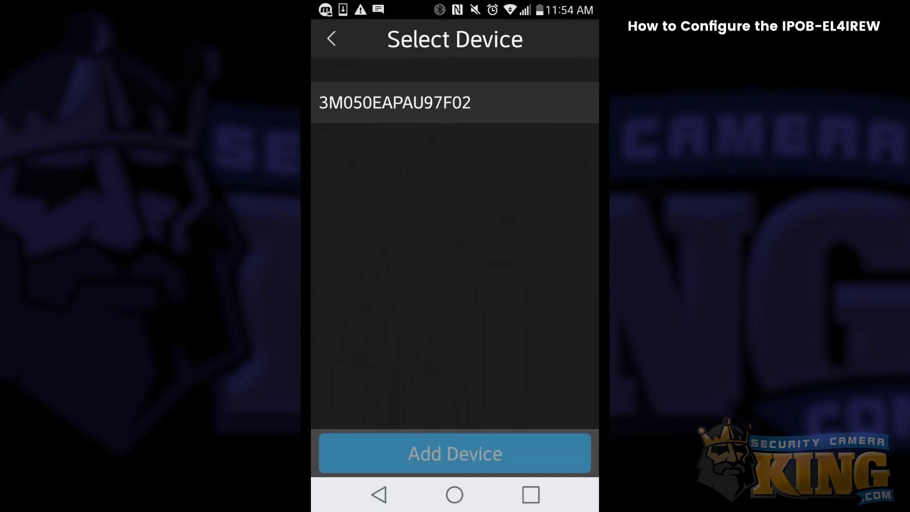
# Step: Select the found camera, add it, then return to the P2P or IP/Domain choice
pyautogui.click(427, 102)
pyautogui.click(455, 453)
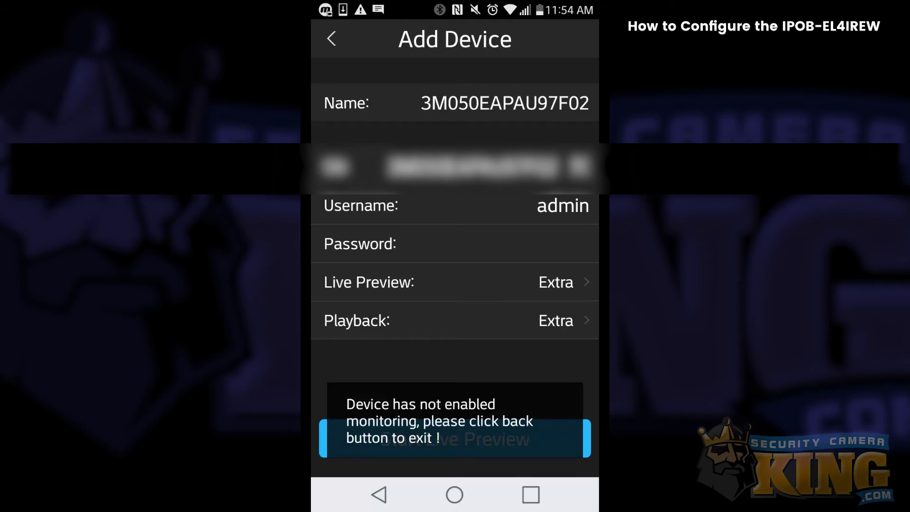
pyautogui.click(331, 38)
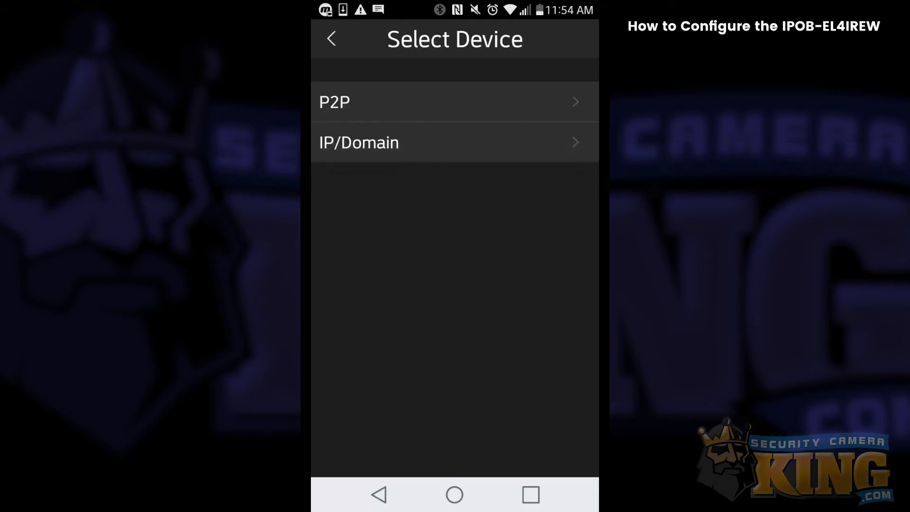
# Step: Add the camera by IP/Domain at 192.168.1.144, port 37777, entering its admin password
pyautogui.click(359, 142)
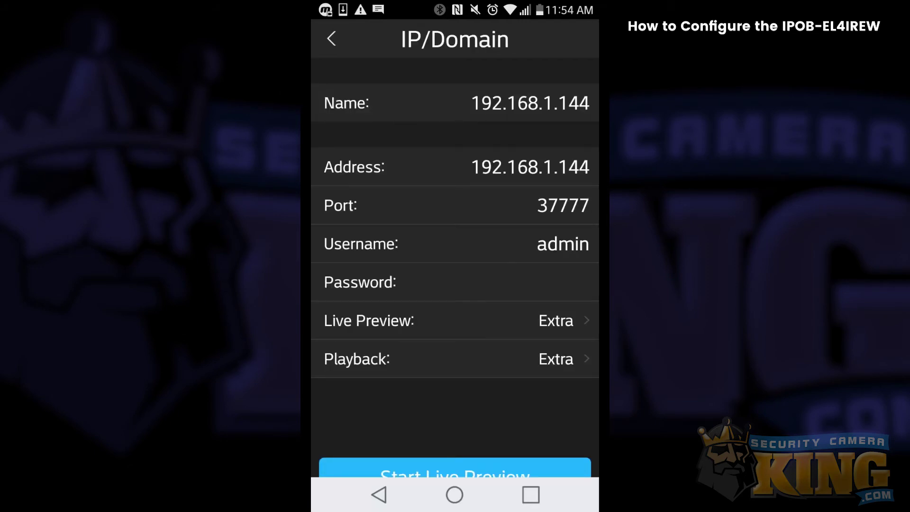
pyautogui.click(545, 282)
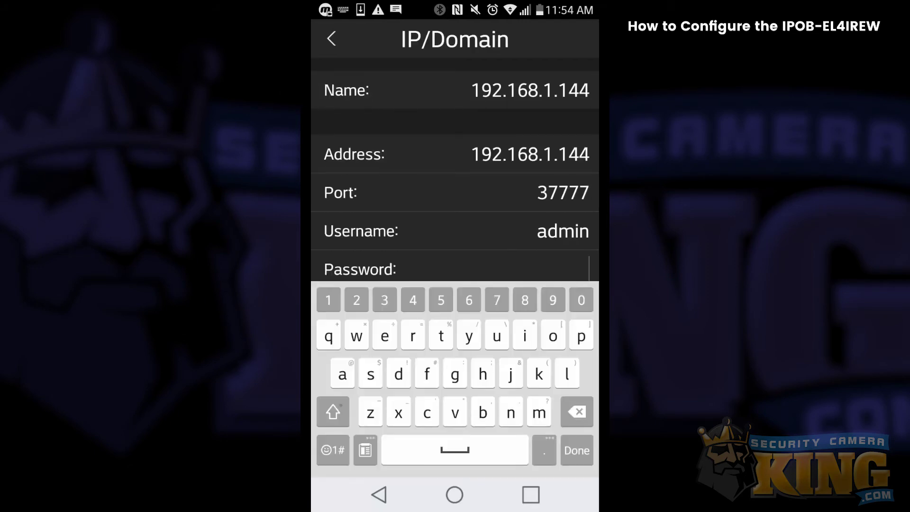
pyautogui.press('Return')
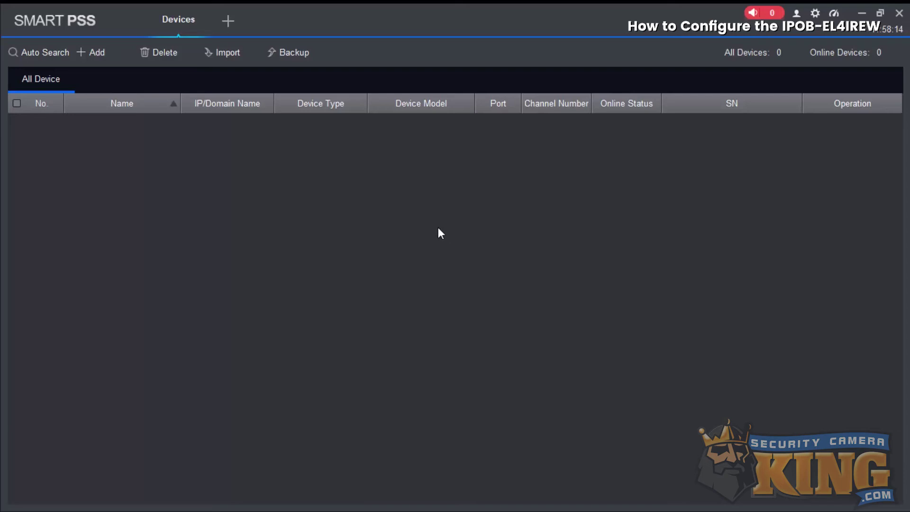
# Step: Auto-search and add the 192.168.1.144 IP camera with the admin user name and password
pyautogui.click(39, 49)
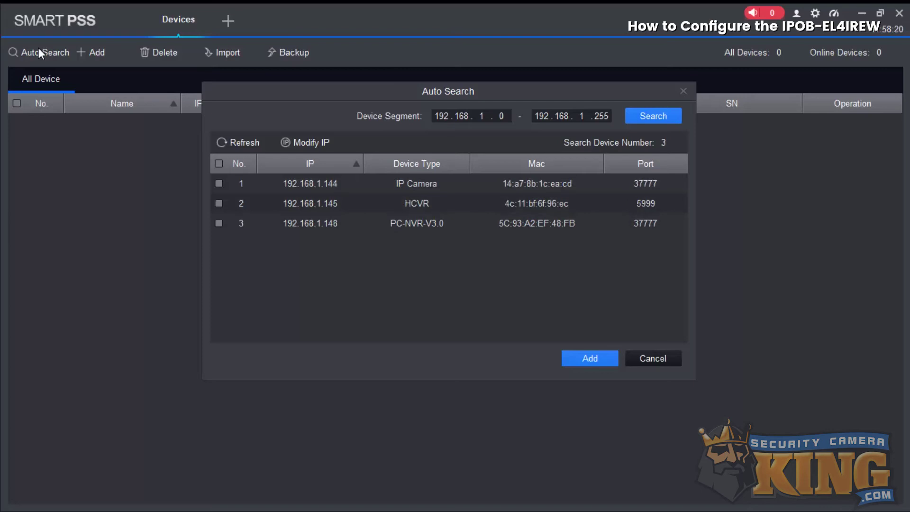
pyautogui.click(218, 184)
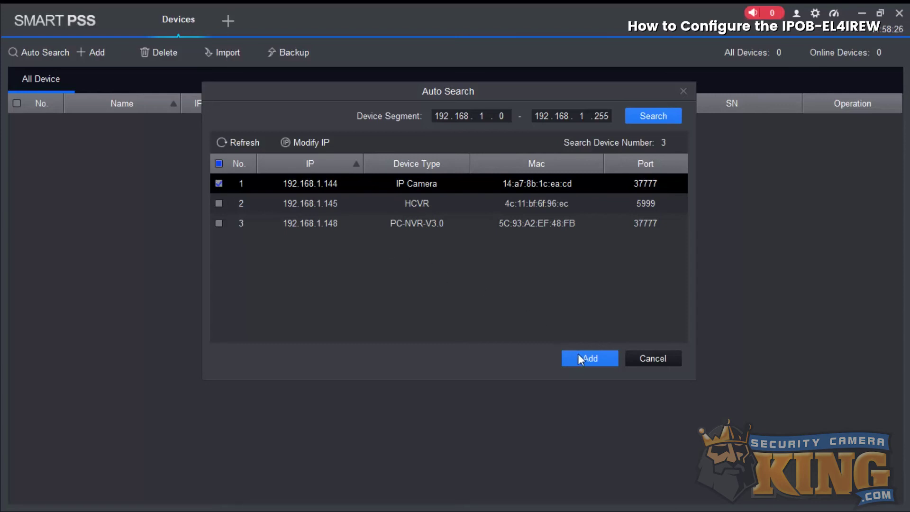
pyautogui.click(589, 358)
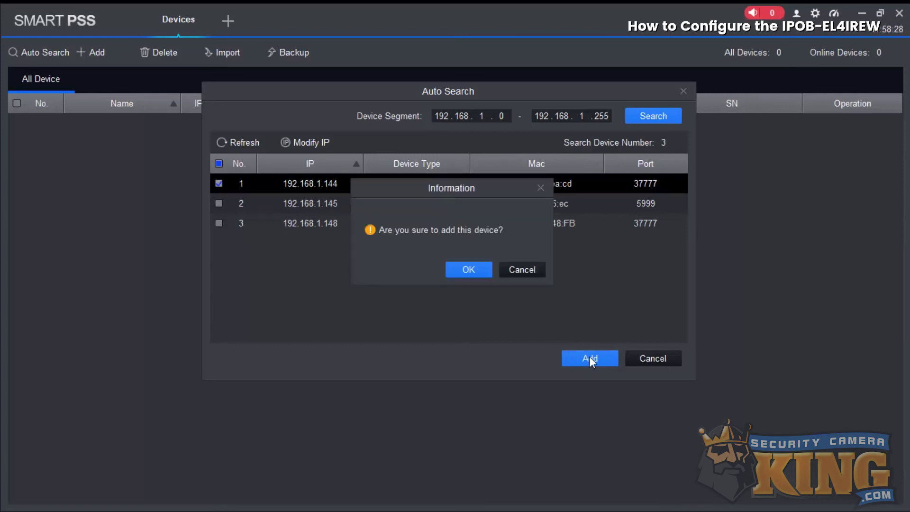
pyautogui.click(467, 271)
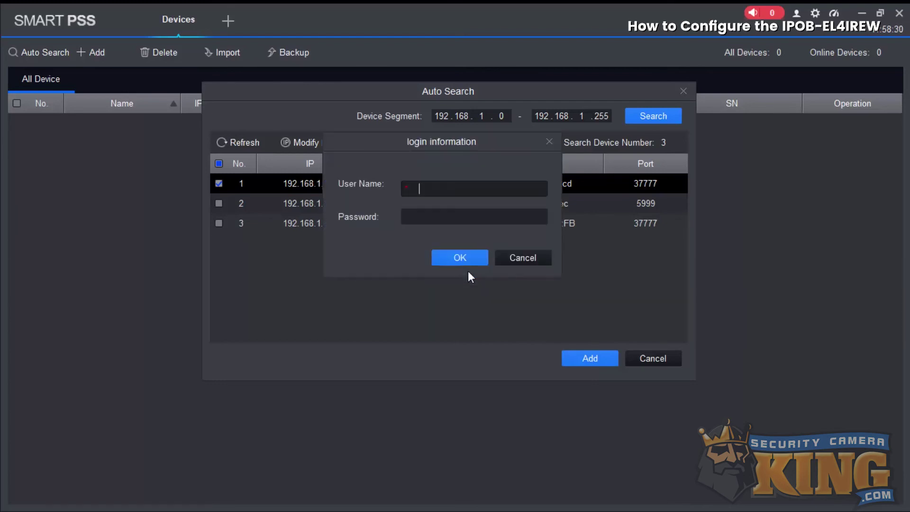
pyautogui.write('admin')
pyautogui.press('Tab')
pyautogui.write('*********')
pyautogui.click(466, 255)
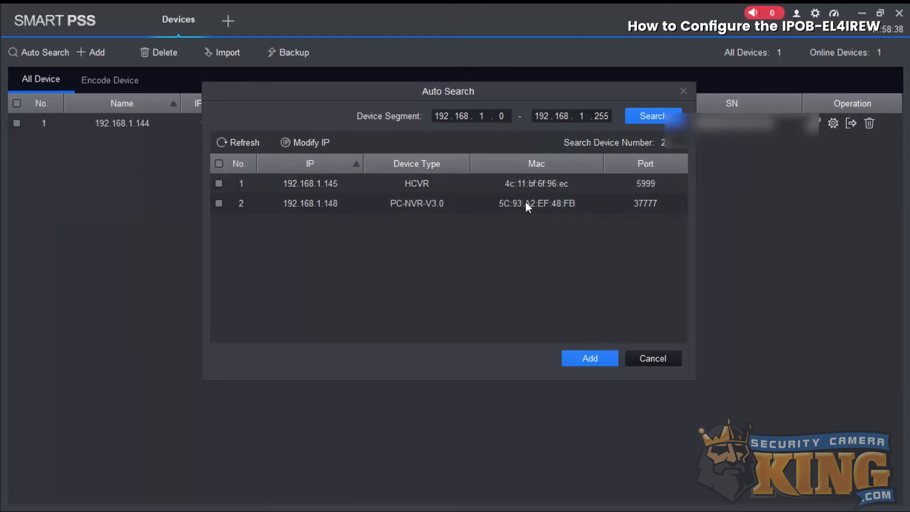
pyautogui.click(684, 90)
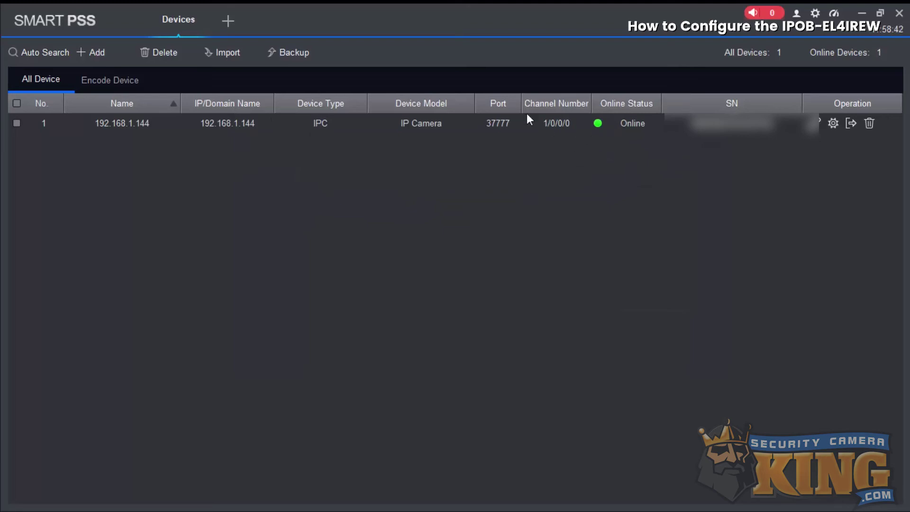
pyautogui.click(228, 21)
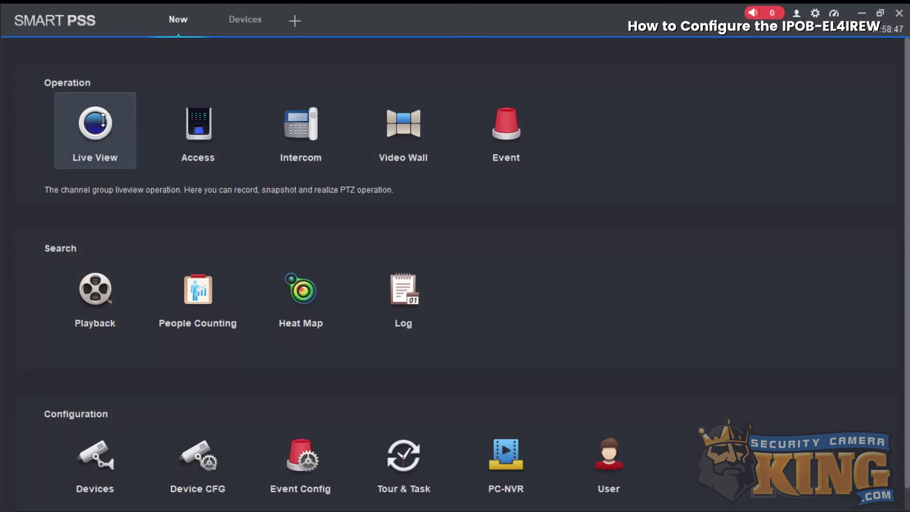
pyautogui.click(104, 120)
pyautogui.doubleClick(79, 124)
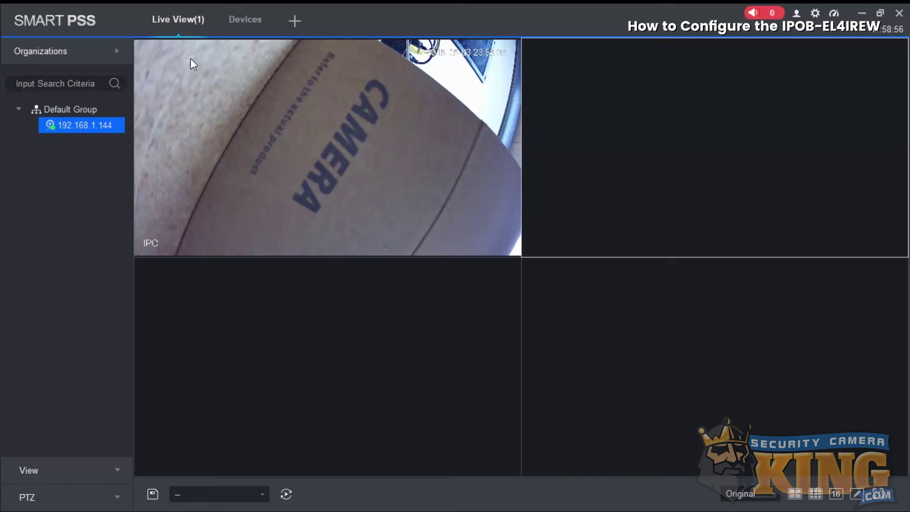
pyautogui.click(206, 8)
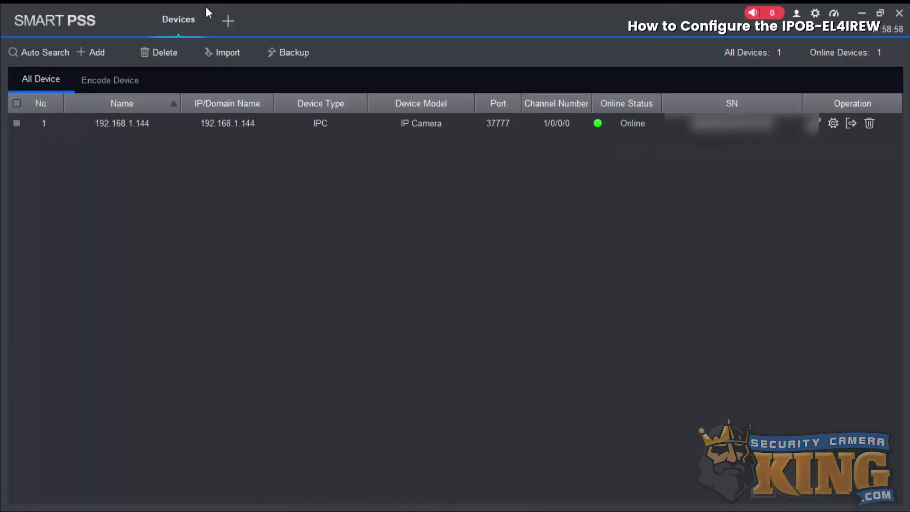
# Step: Auto-search and add the 192.168.1.145 HCVR, entering its user name and password
pyautogui.click(38, 58)
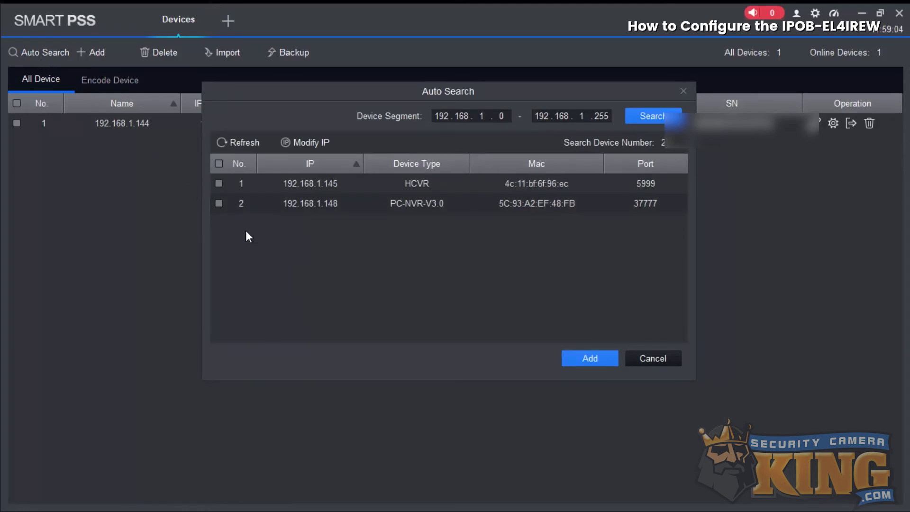
pyautogui.click(218, 183)
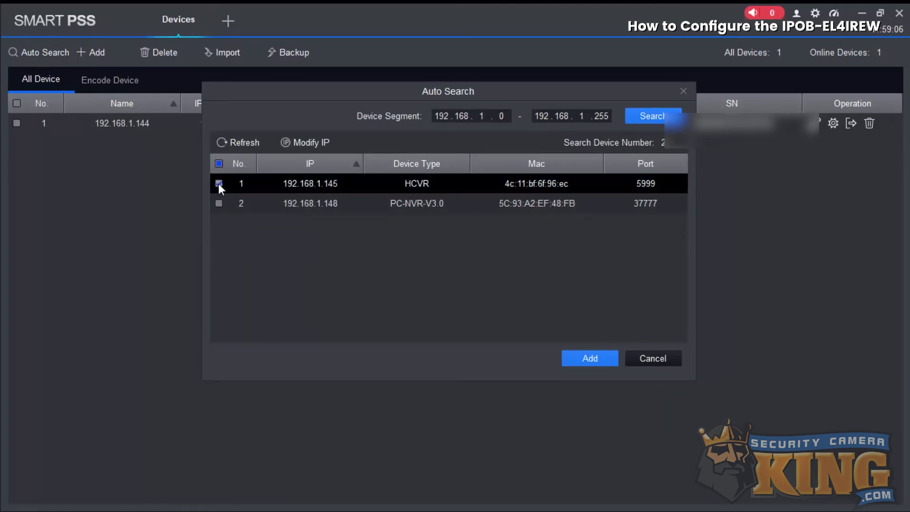
pyautogui.click(589, 360)
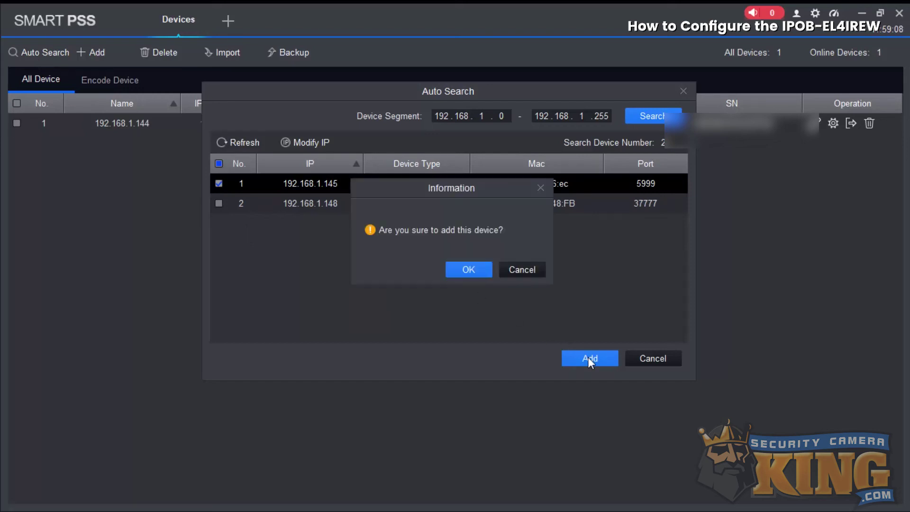
pyautogui.click(476, 270)
pyautogui.write('tech')
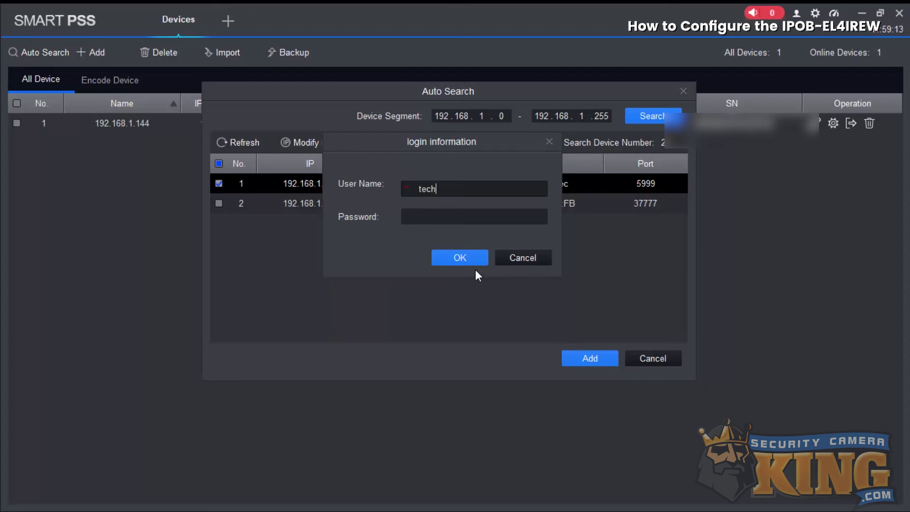
pyautogui.press('Tab')
pyautogui.write('*********')
pyautogui.click(471, 261)
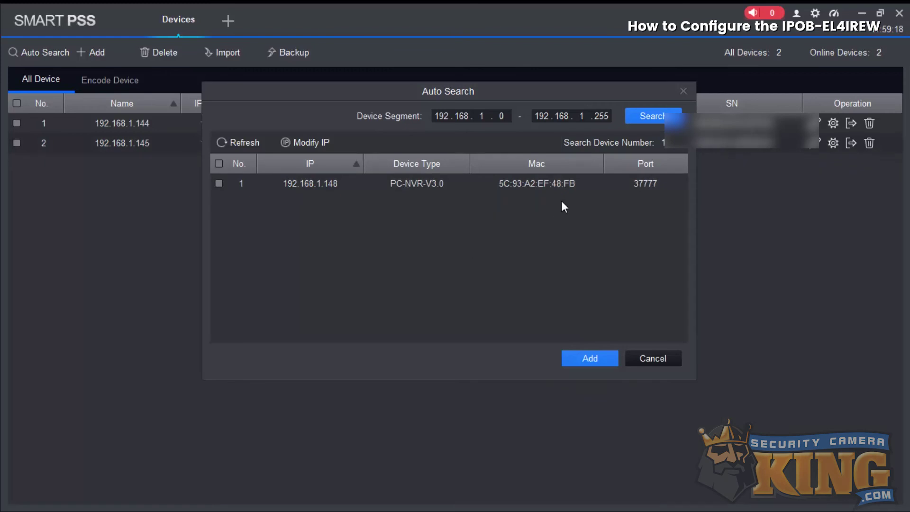
pyautogui.click(681, 87)
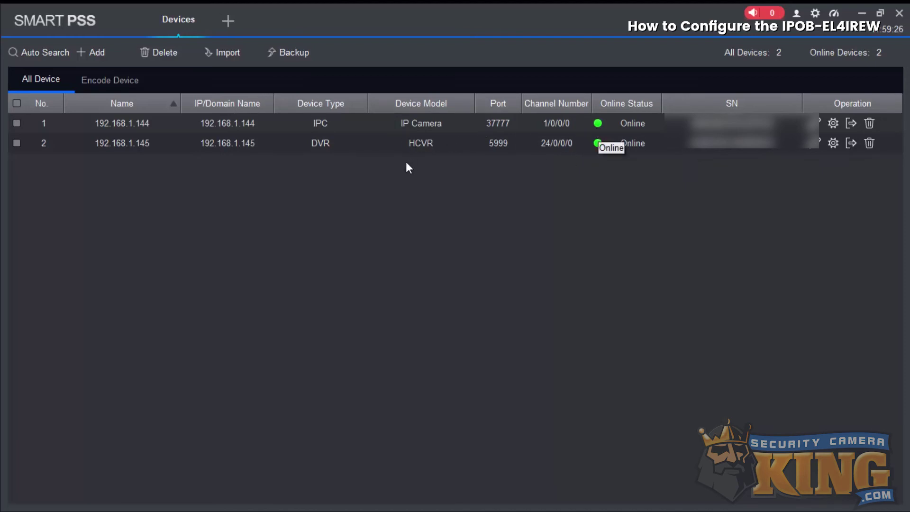
# Step: Open Device CFG for the 192.168.1.145 HCVR and show its Camera > Remote Device list
pyautogui.click(232, 21)
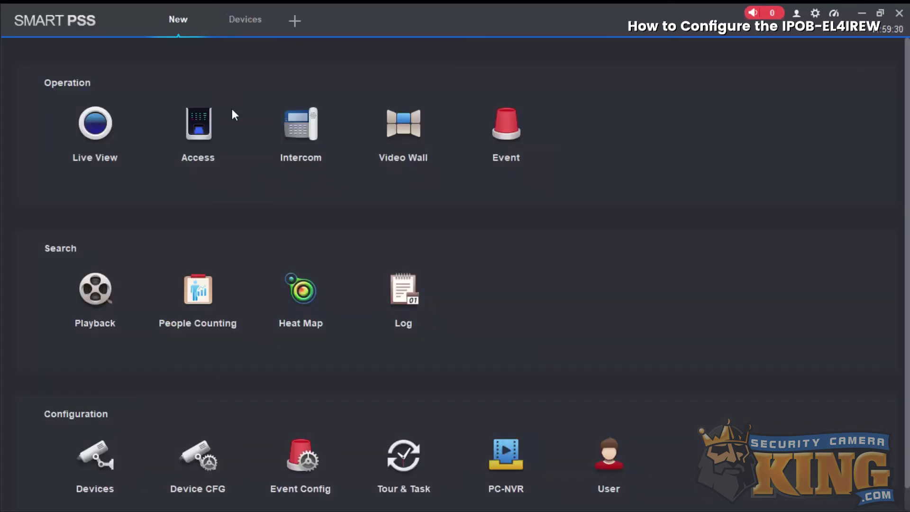
pyautogui.click(200, 458)
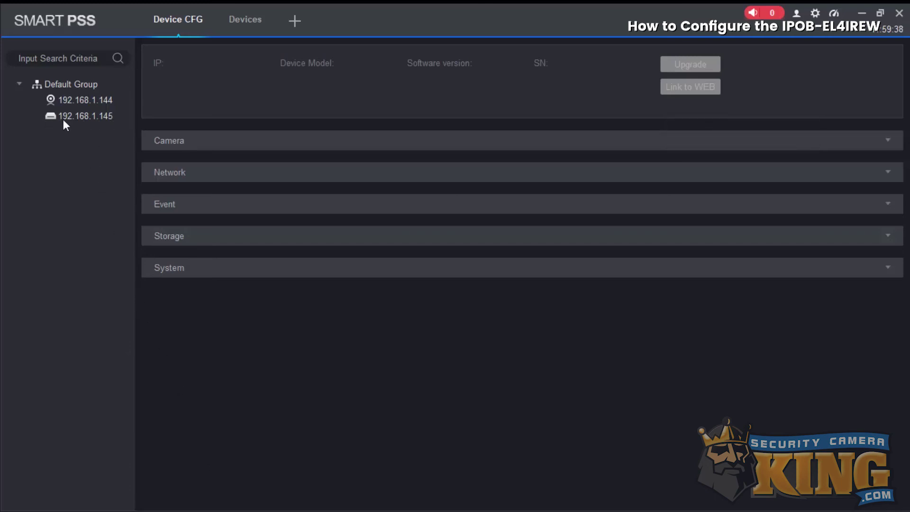
pyautogui.click(87, 118)
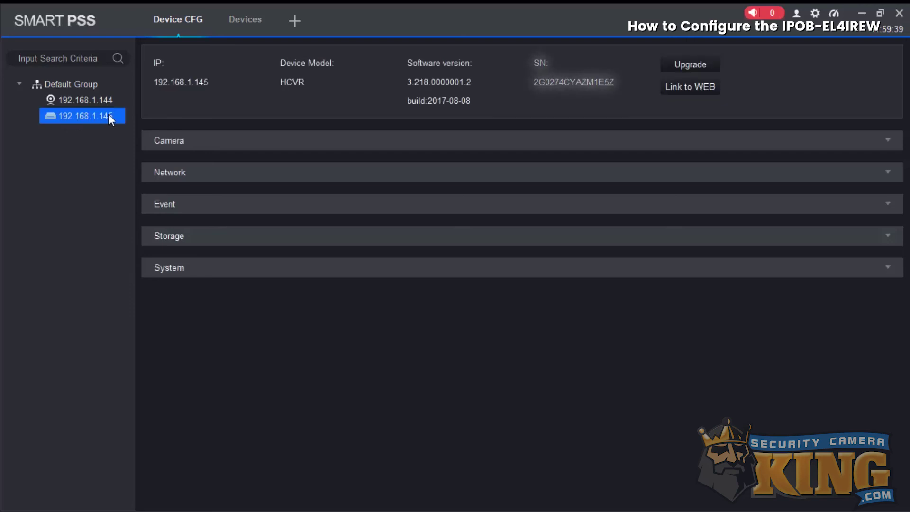
pyautogui.click(177, 142)
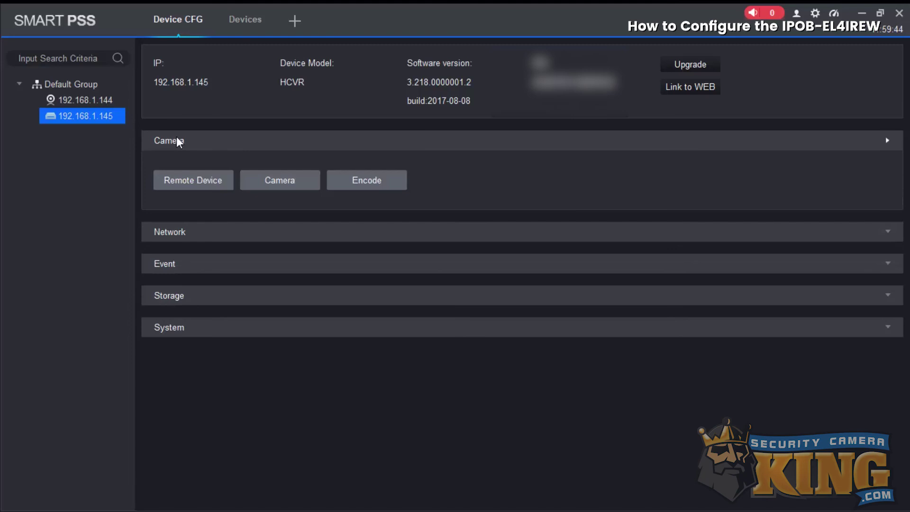
pyautogui.click(185, 182)
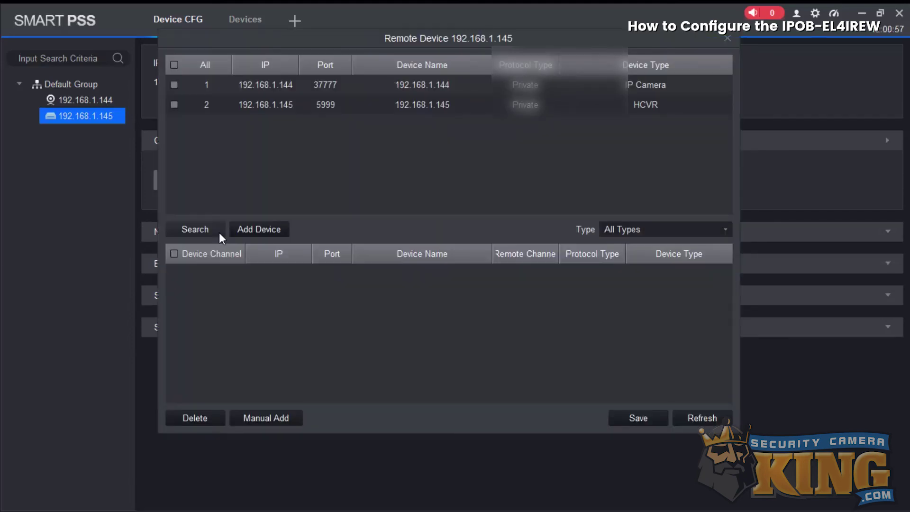
# Step: Tick the 192.168.1.144 camera and add it to the HCVR as channel 17
pyautogui.click(249, 85)
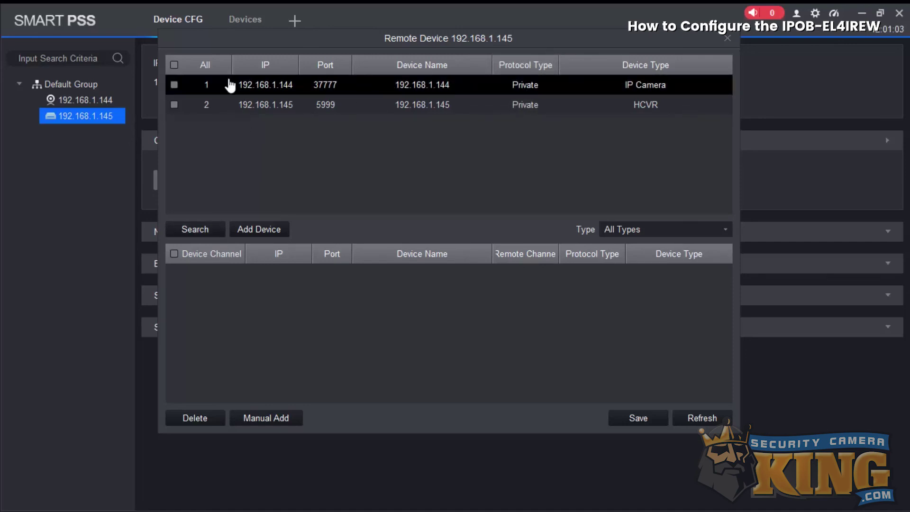
pyautogui.click(174, 84)
pyautogui.click(248, 229)
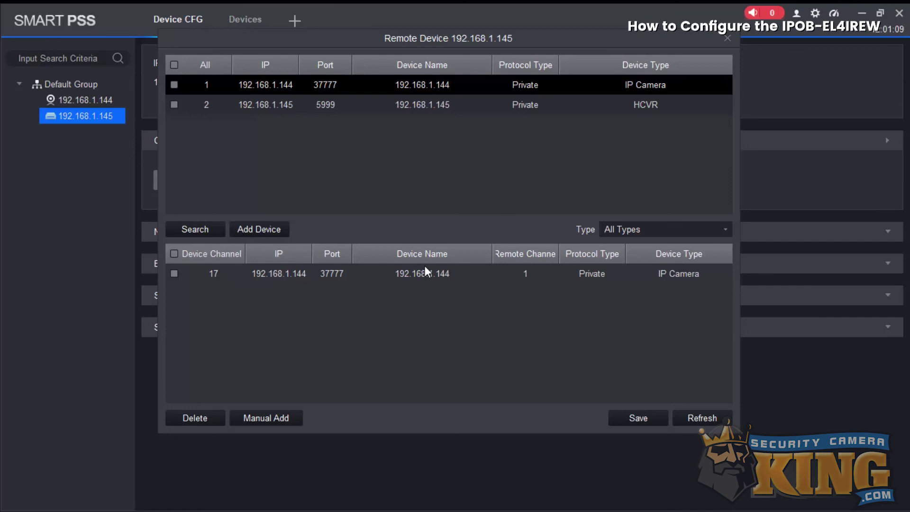
# Step: Retype the channel 17 camera's password, save the remote device setup, and close the dialog
pyautogui.doubleClick(283, 268)
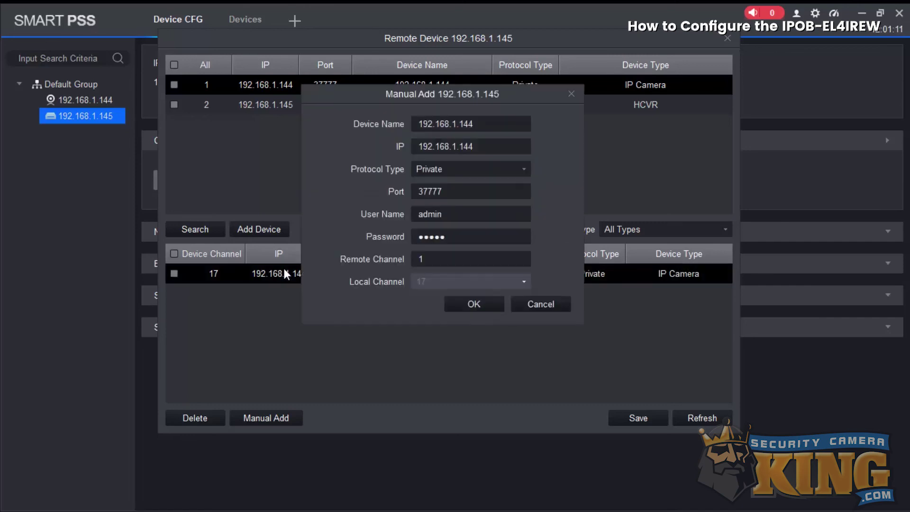
pyautogui.moveTo(450, 237); pyautogui.dragTo(405, 249)
pyautogui.write('••••••••')
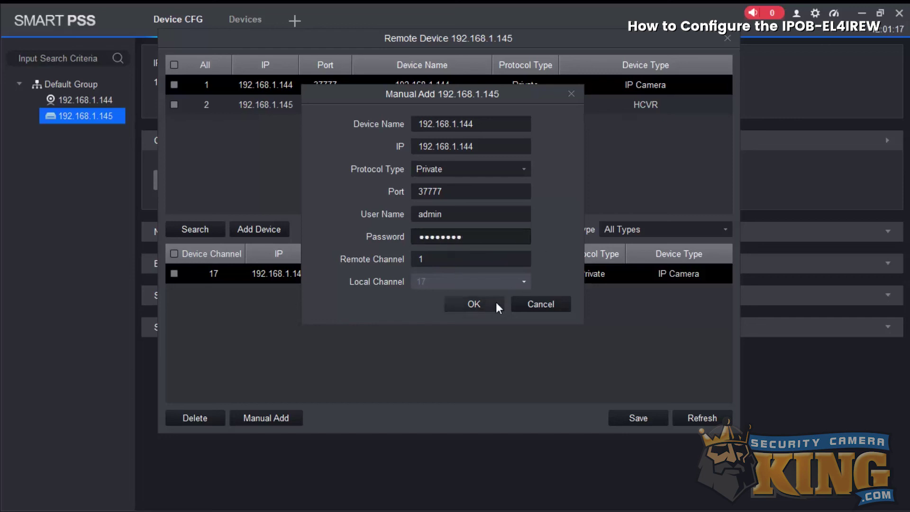
pyautogui.click(494, 304)
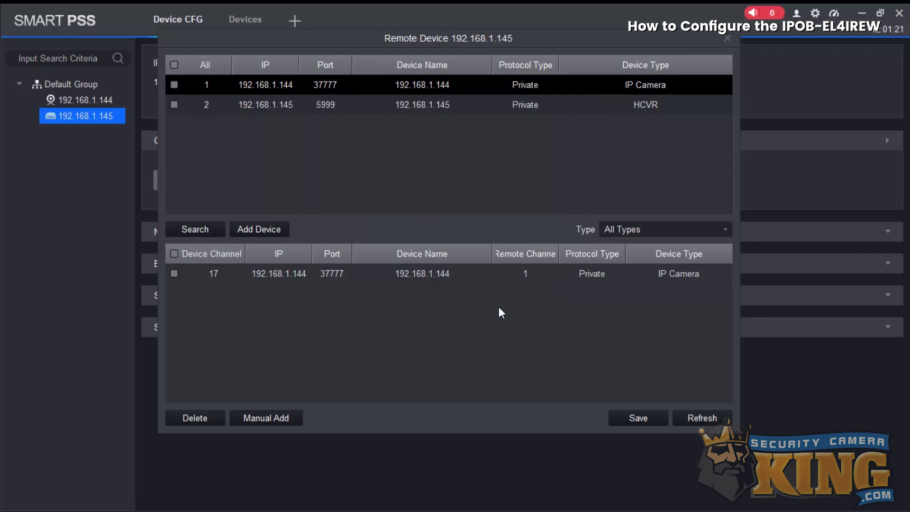
pyautogui.click(638, 418)
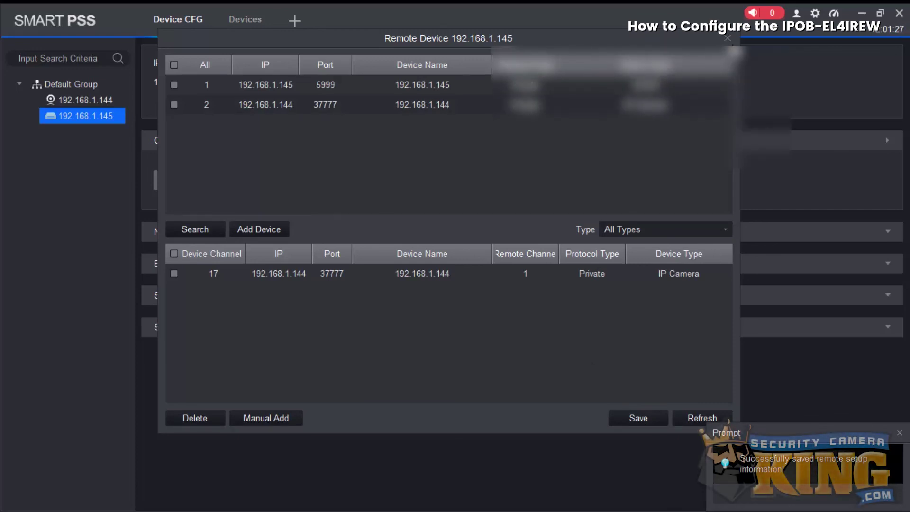
pyautogui.click(727, 38)
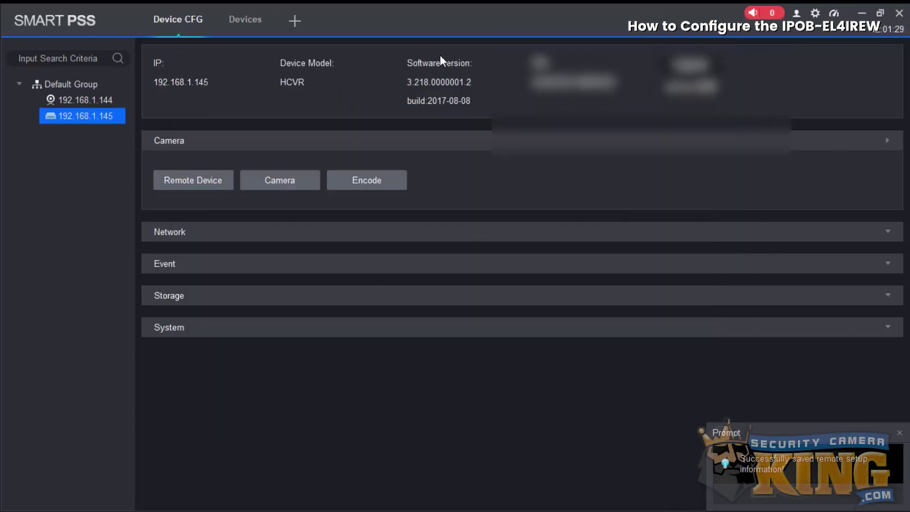
# Step: Close the configuration tabs and play CAM 17 from the HCVR at 192.168.1.145 in Live View
pyautogui.click(205, 8)
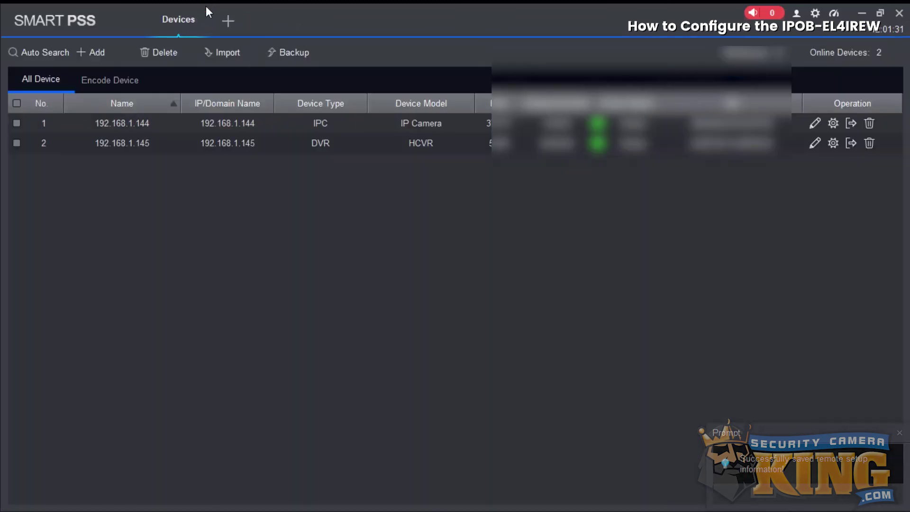
pyautogui.click(204, 9)
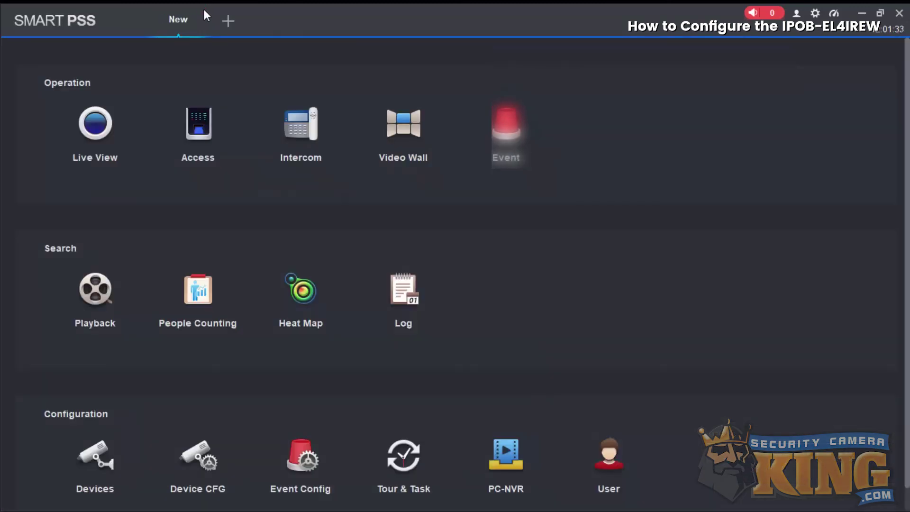
pyautogui.click(84, 134)
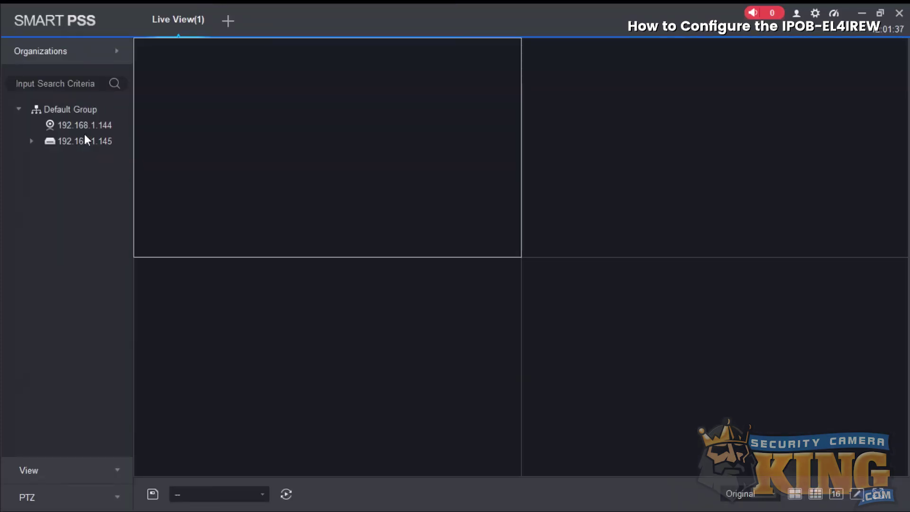
pyautogui.click(31, 140)
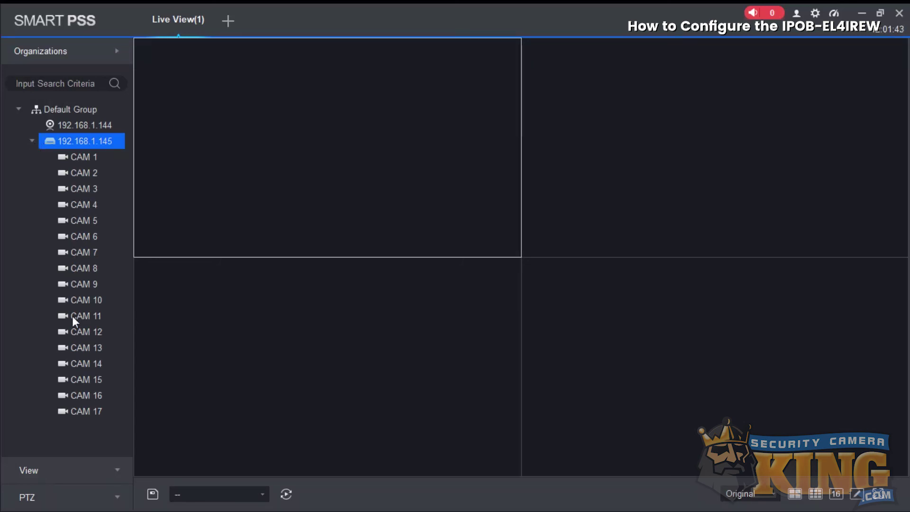
pyautogui.doubleClick(81, 411)
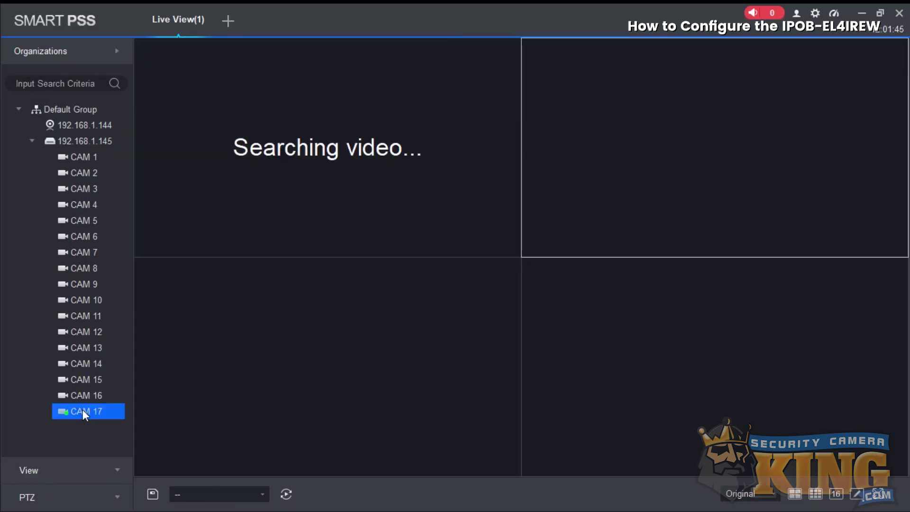